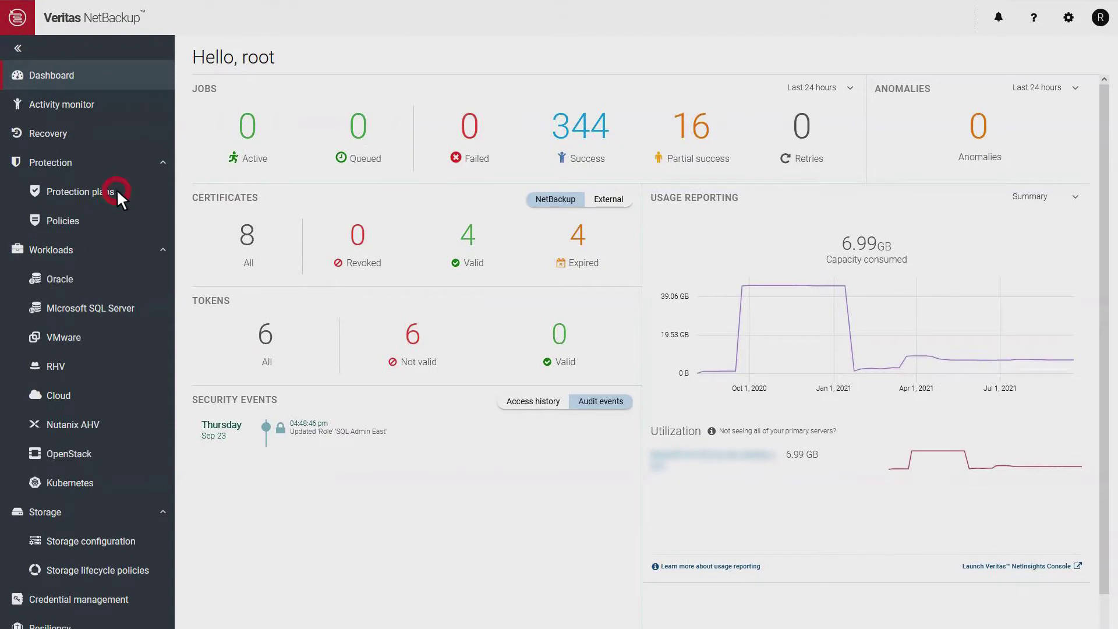
Review the Nate-SQL-LTR plan's database storage options, then select the SQL2K17 instance
left_click(117, 190)
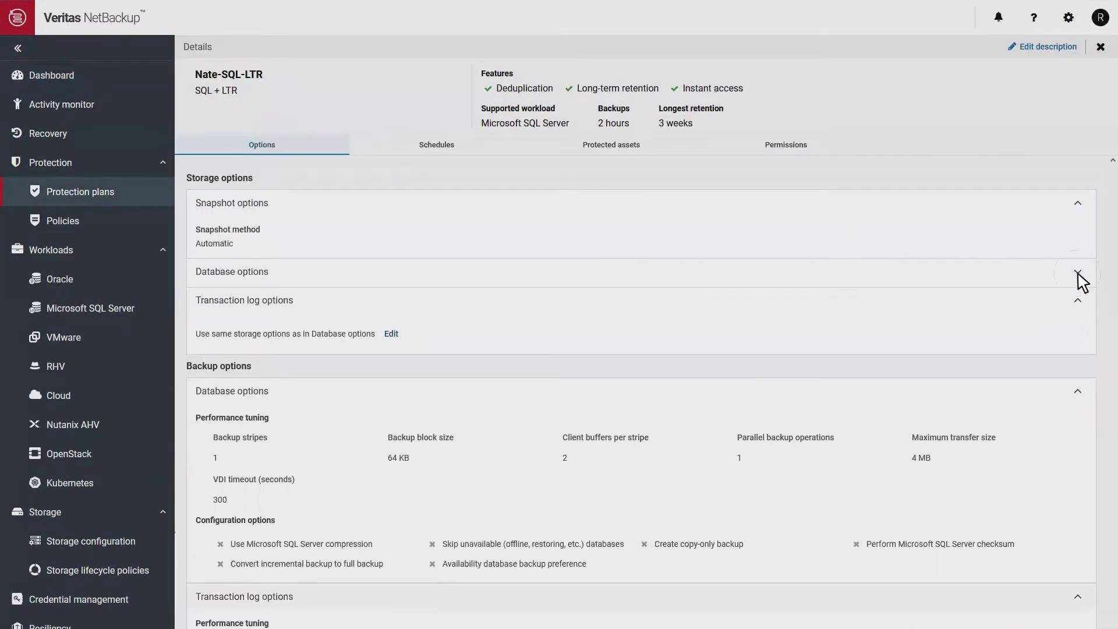
left_click(1080, 274)
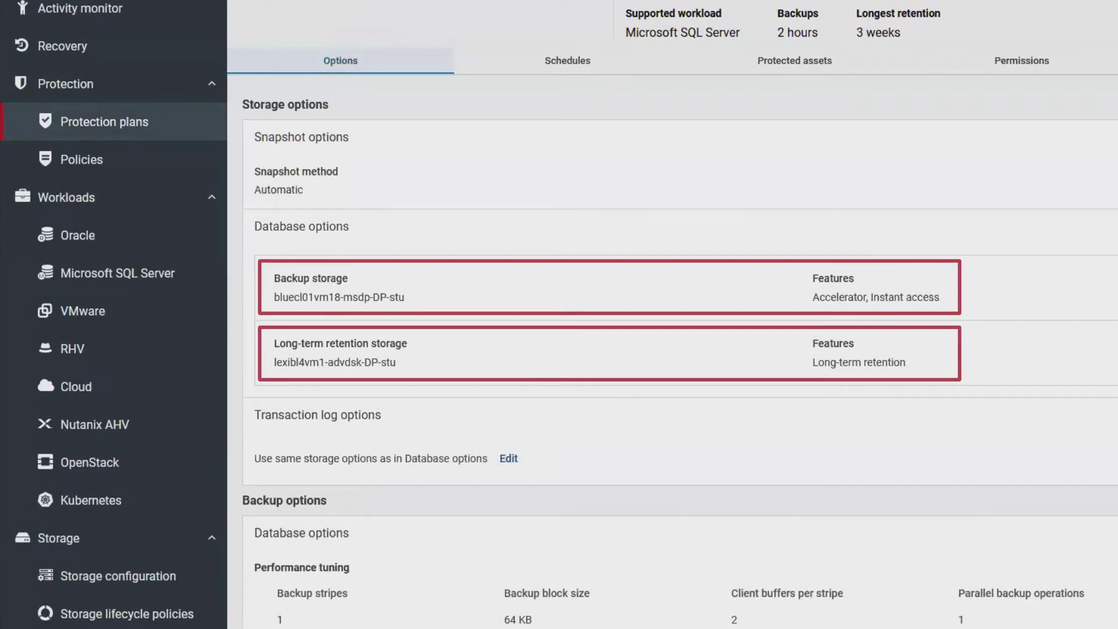
scroll(673, 349, "down", 4)
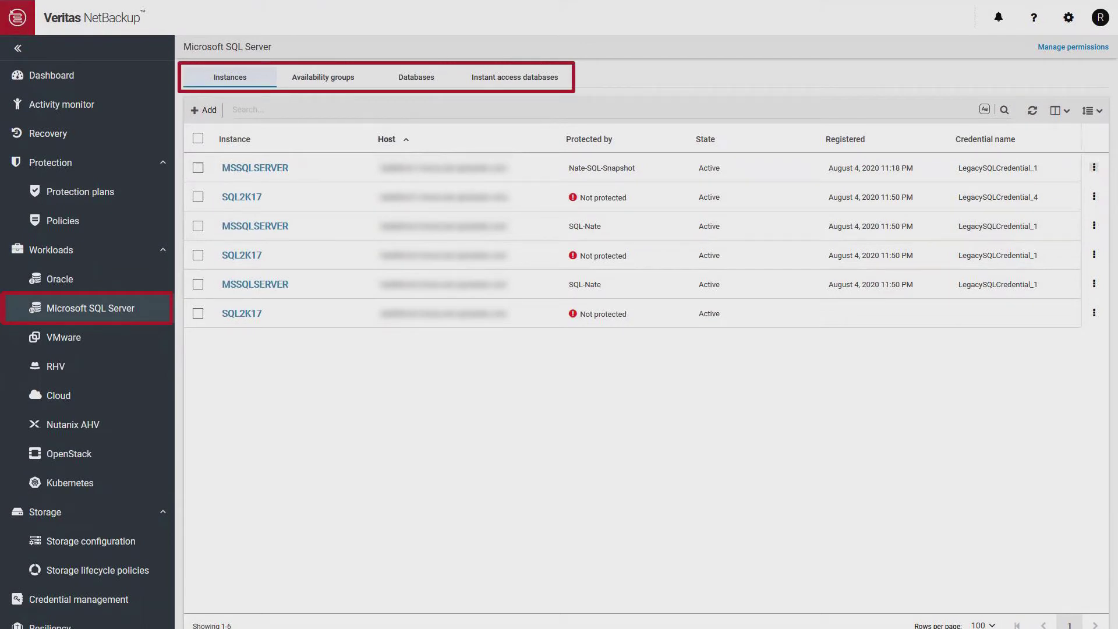
left_click(253, 197)
Apply the Nate-SQL-LTR protection plan to SQL2K17 after reviewing its settings
left_click(693, 272)
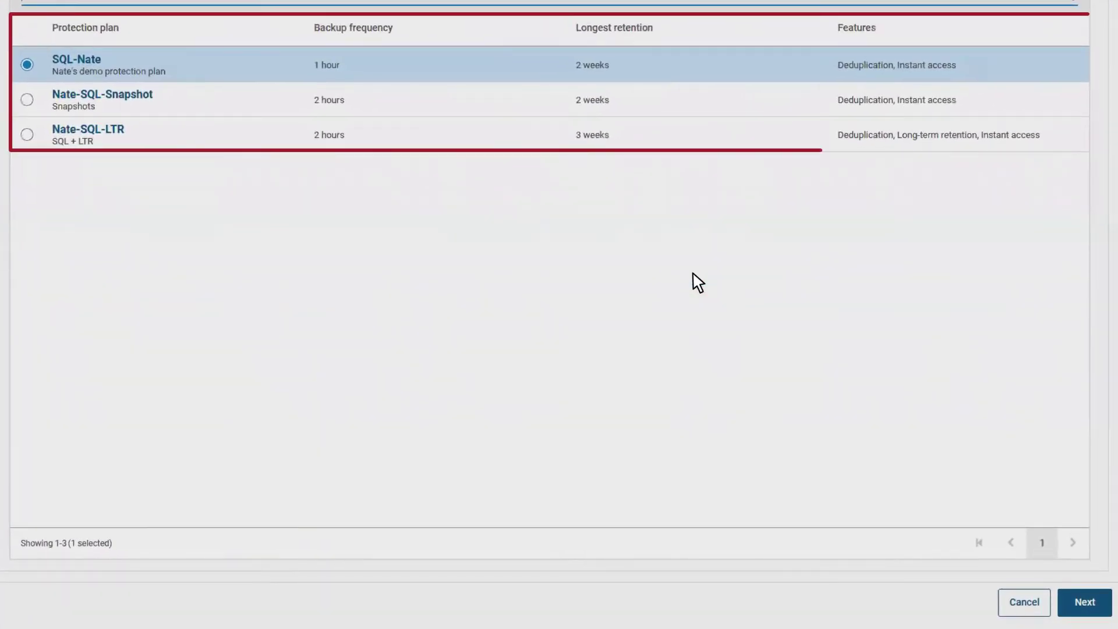
left_click(27, 134)
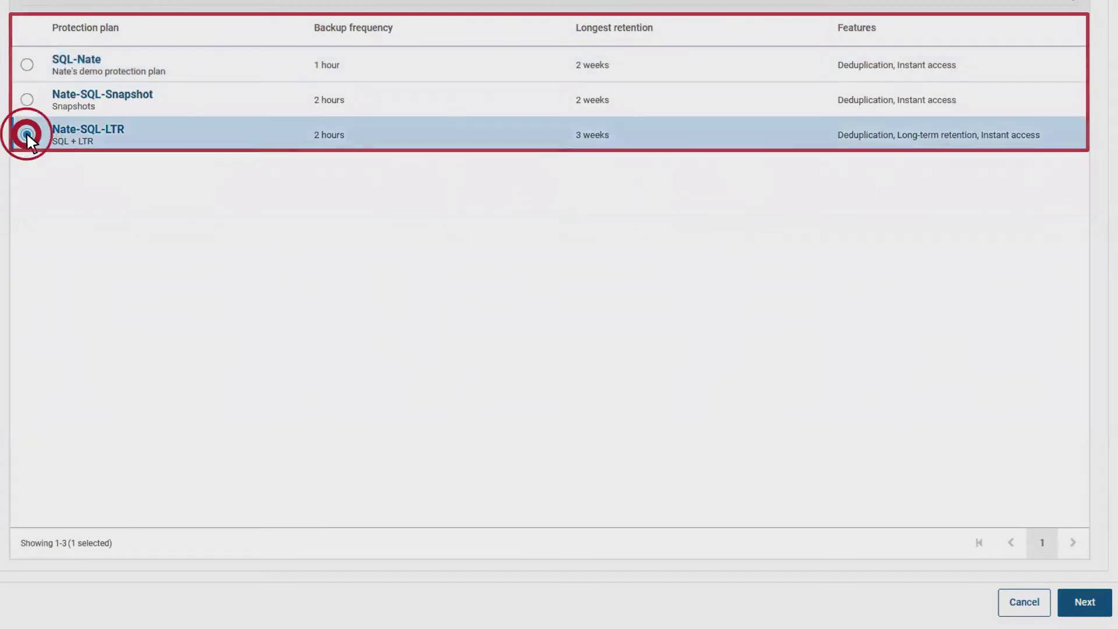
left_click(1084, 601)
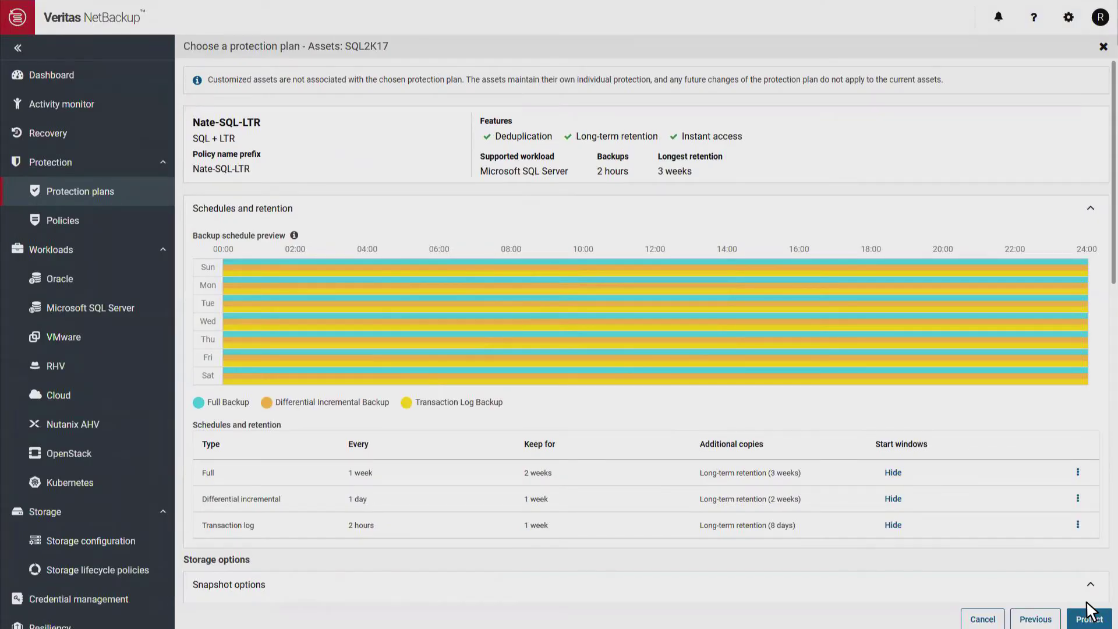
left_click_drag(1114, 175, 1113, 489)
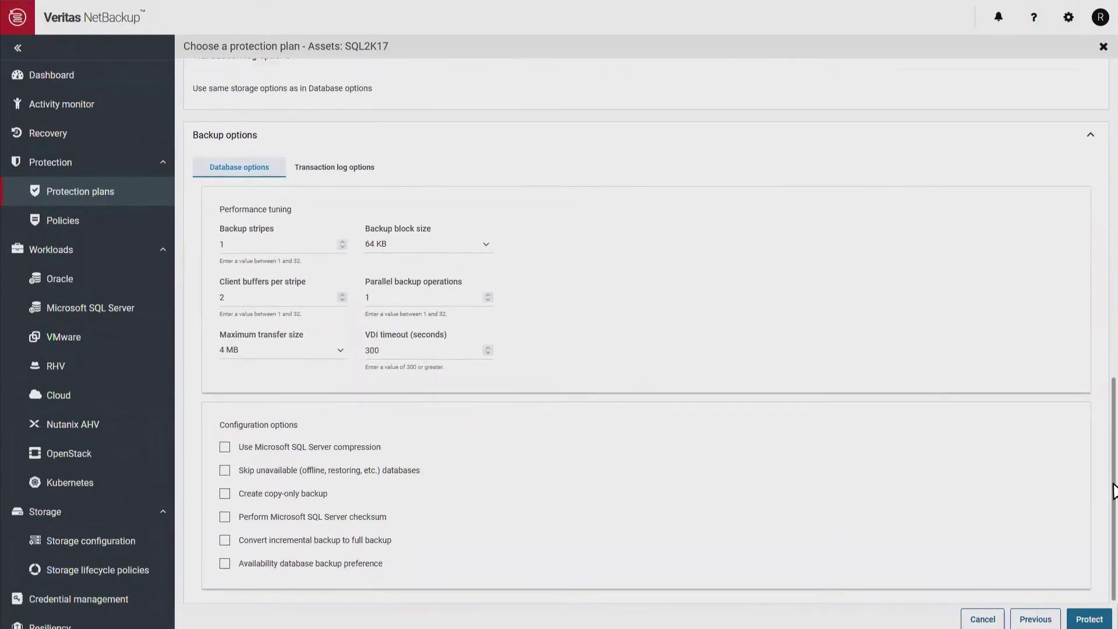
left_click(1091, 619)
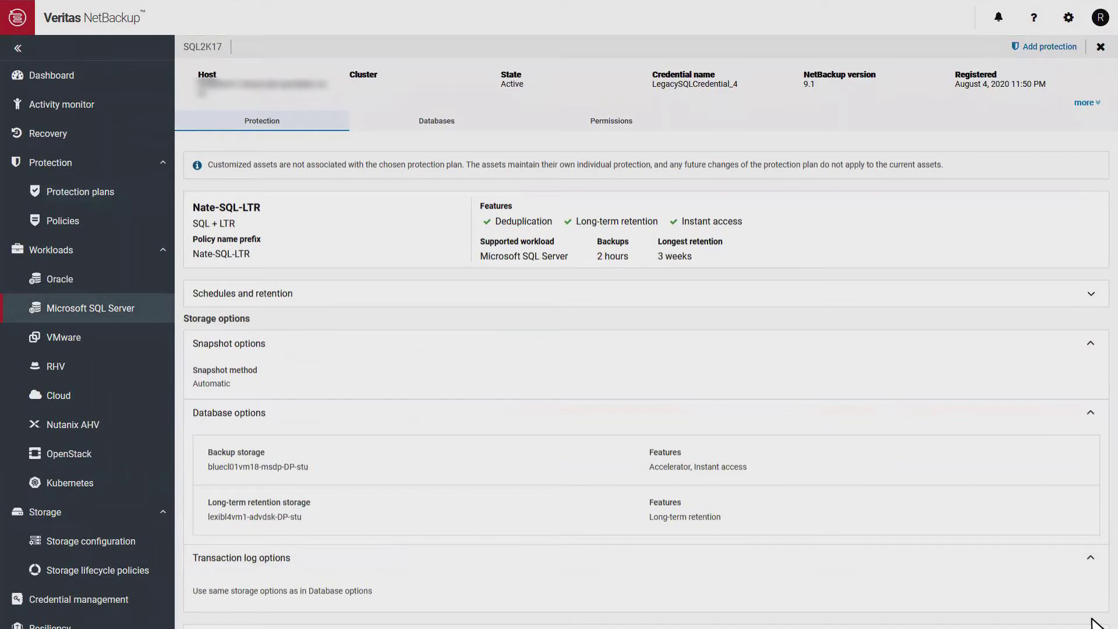
Expand SQL2K17's Schedules and retention section to see the full, differential and log schedules
left_click(1091, 294)
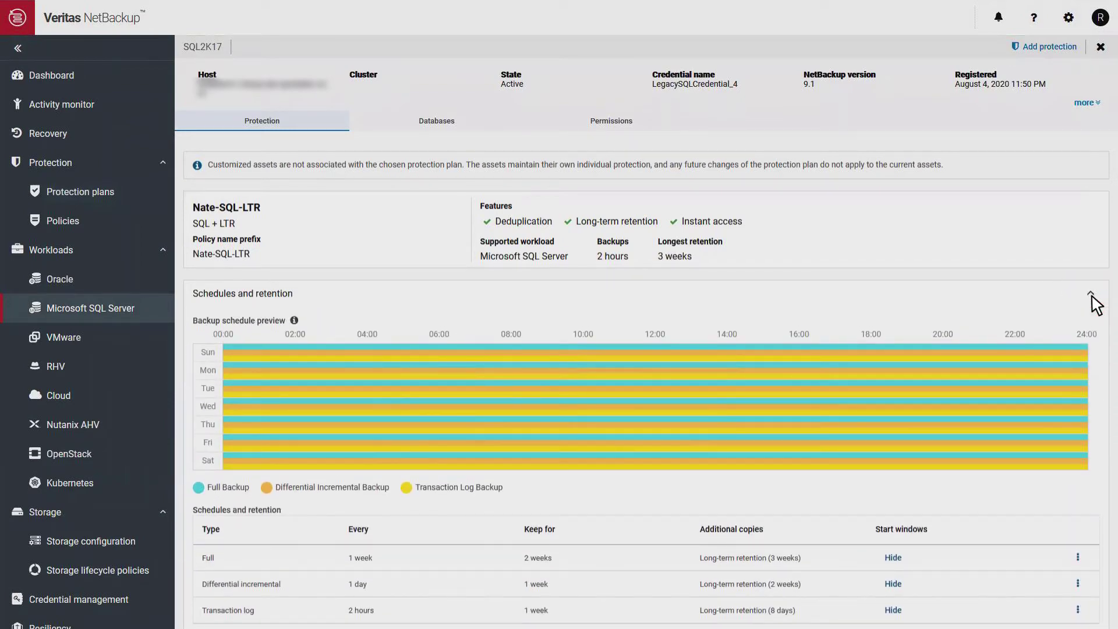
scroll(1096, 302, "down", 2)
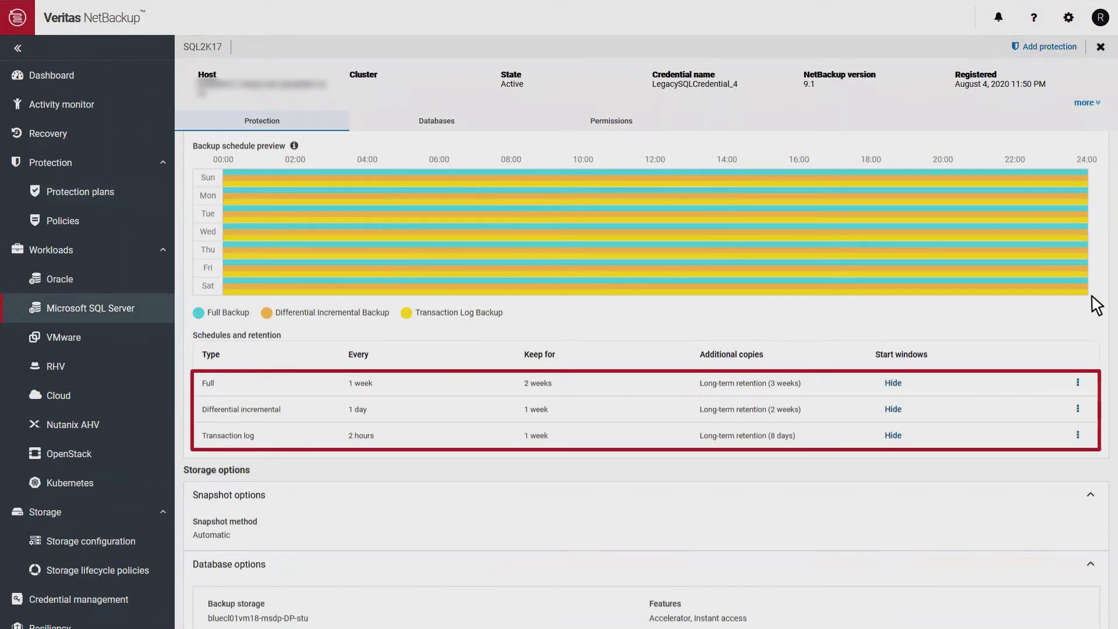
scroll(1095, 303, "down", 5)
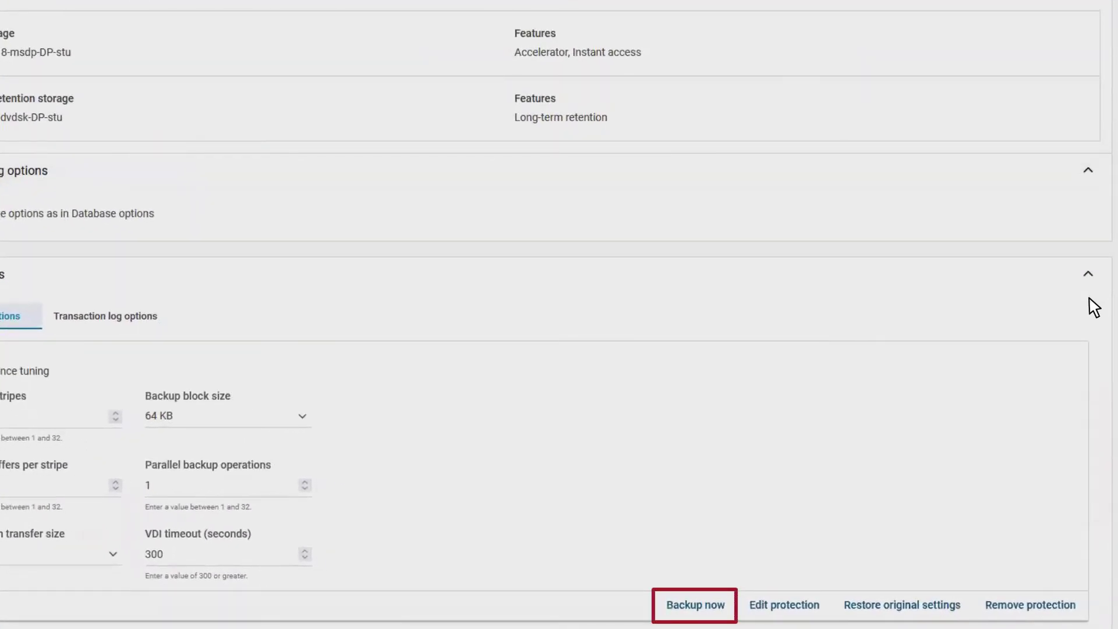
left_click(702, 606)
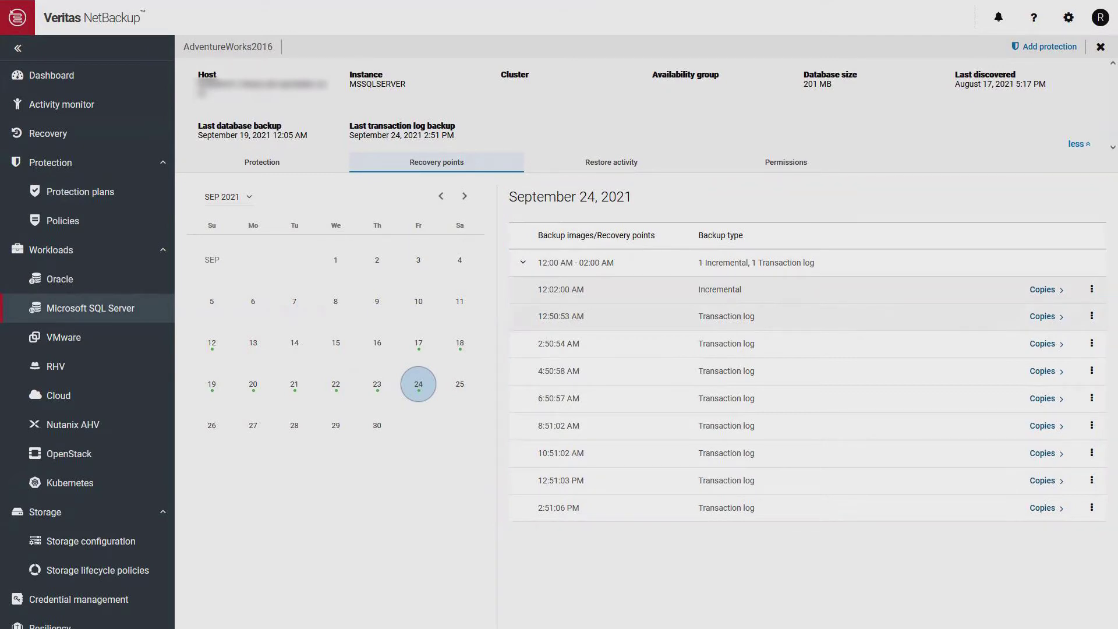
Check the storage copies of the 12:50:53 AM transaction log point, then open its recovery menu
left_click(1060, 316)
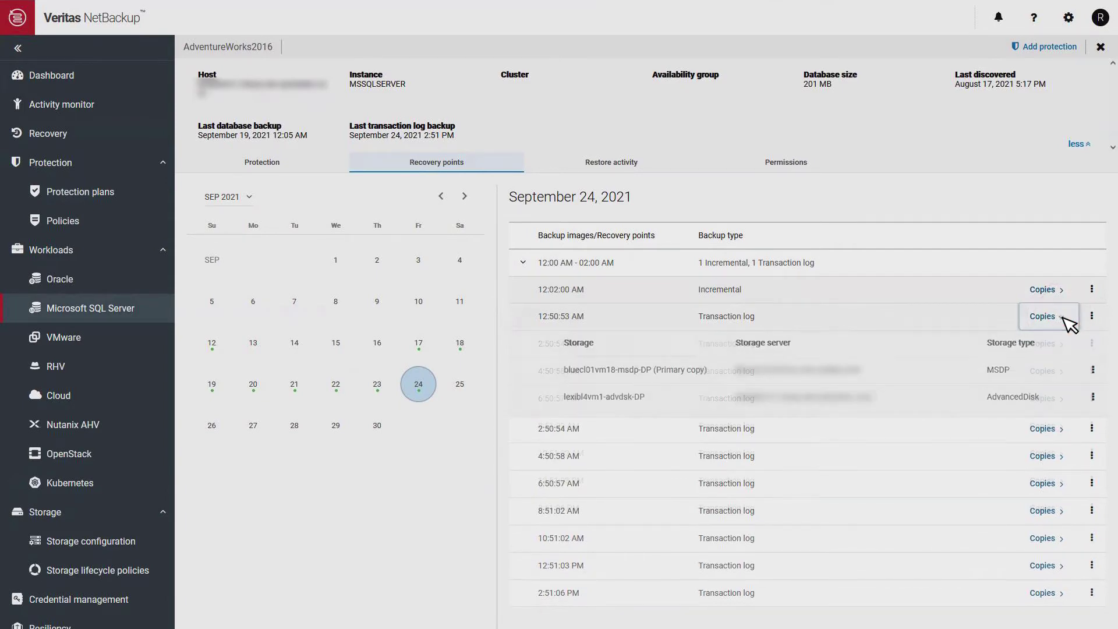
left_click(1060, 316)
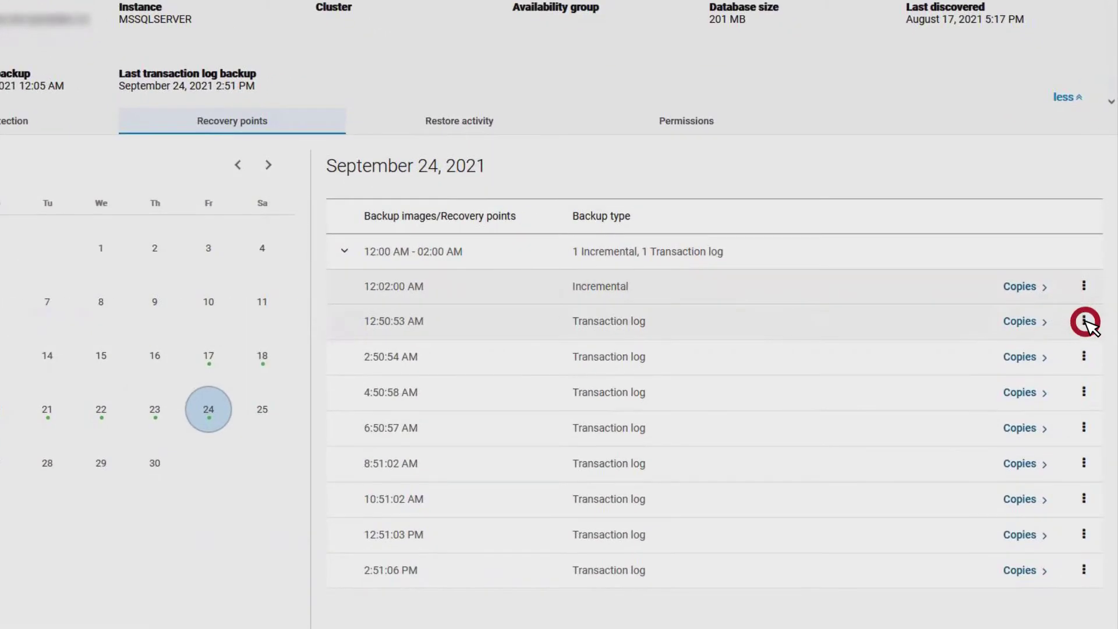
left_click(1084, 321)
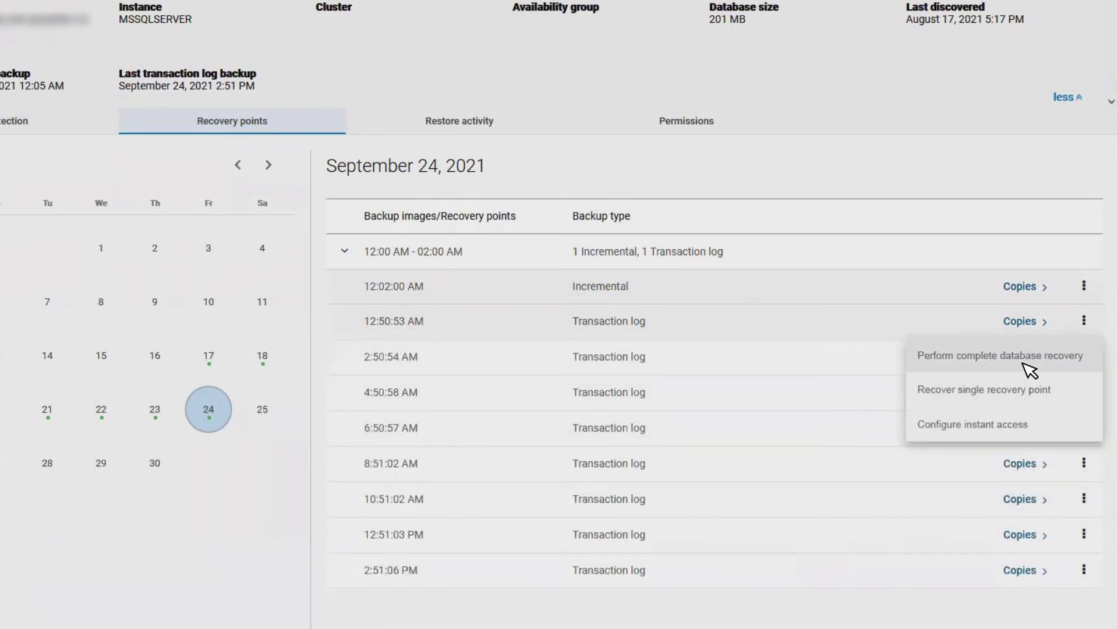
Set up a point-in-time complete recovery of AdventureWorks2016, accepting the target, source and options
left_click(1029, 358)
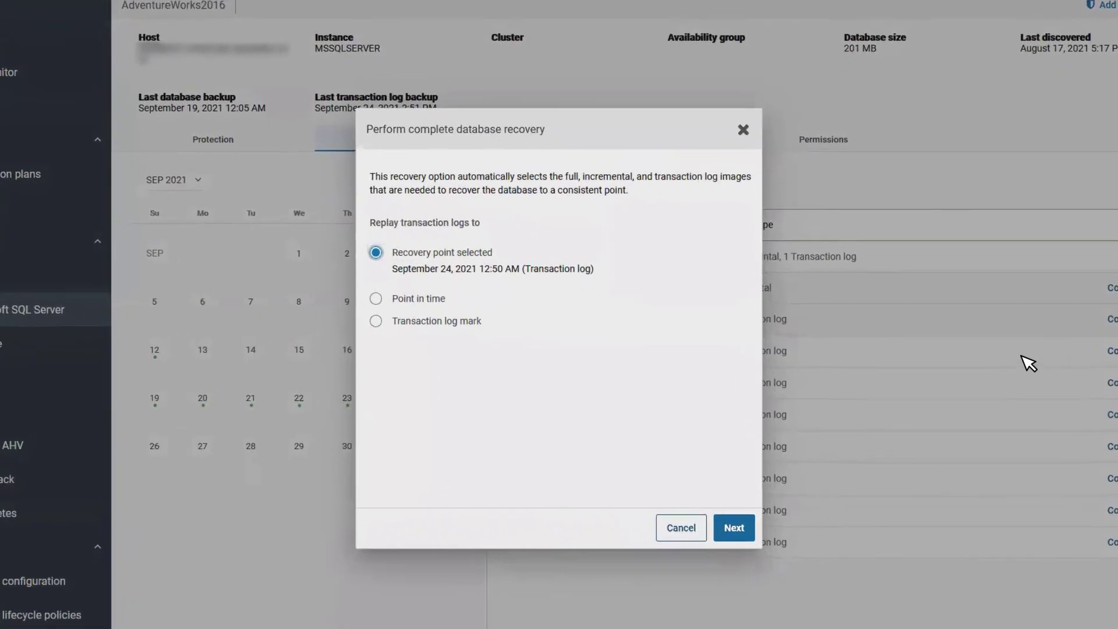
left_click(354, 297)
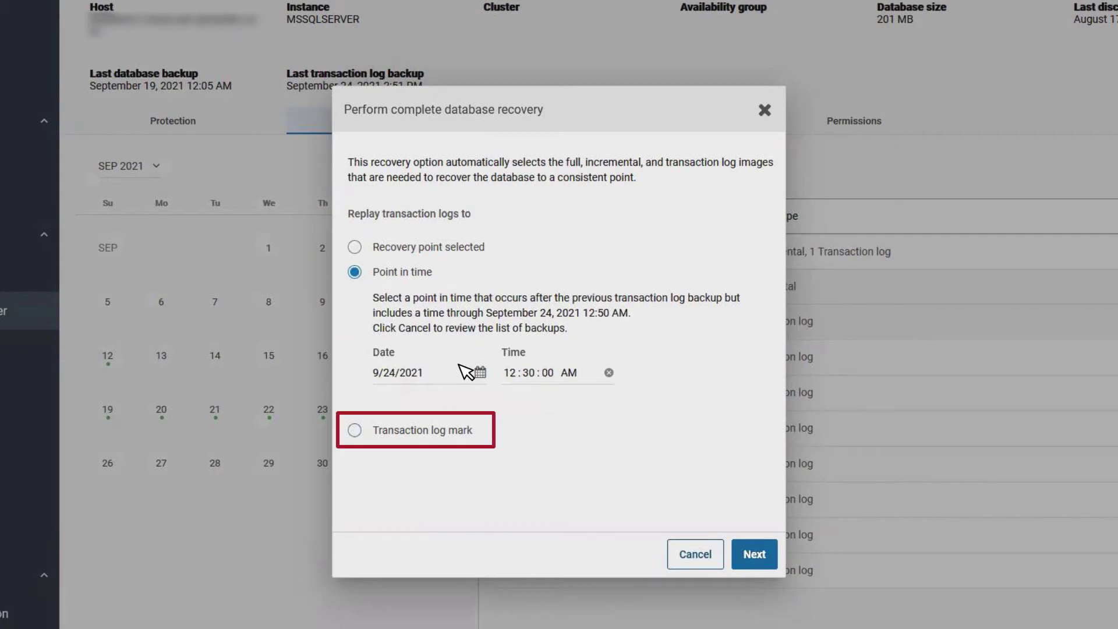
left_click(755, 554)
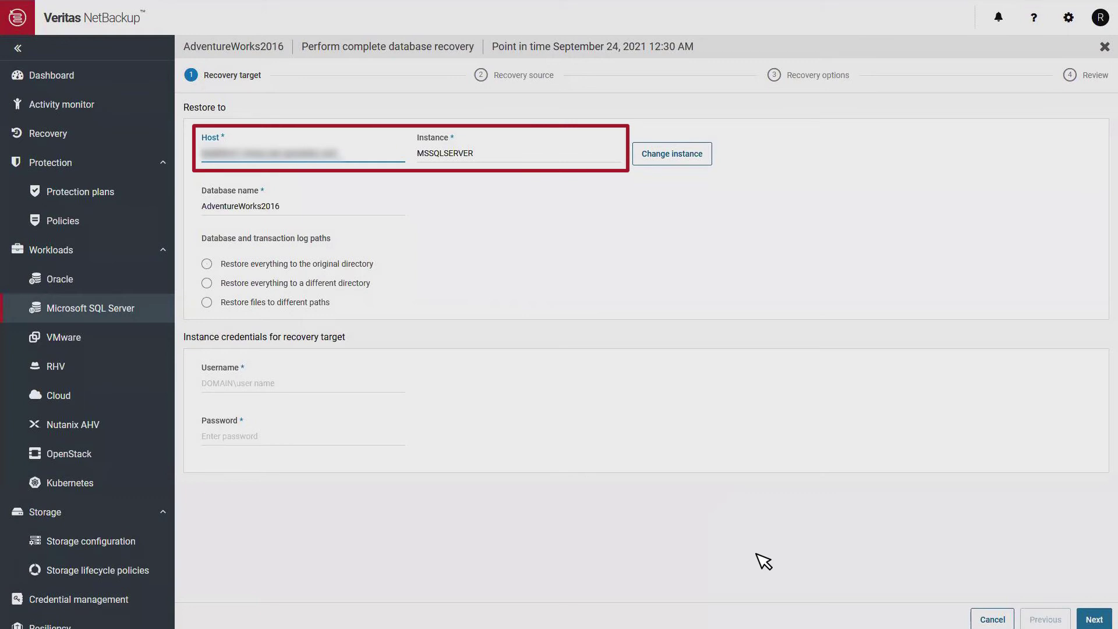
left_click(1095, 619)
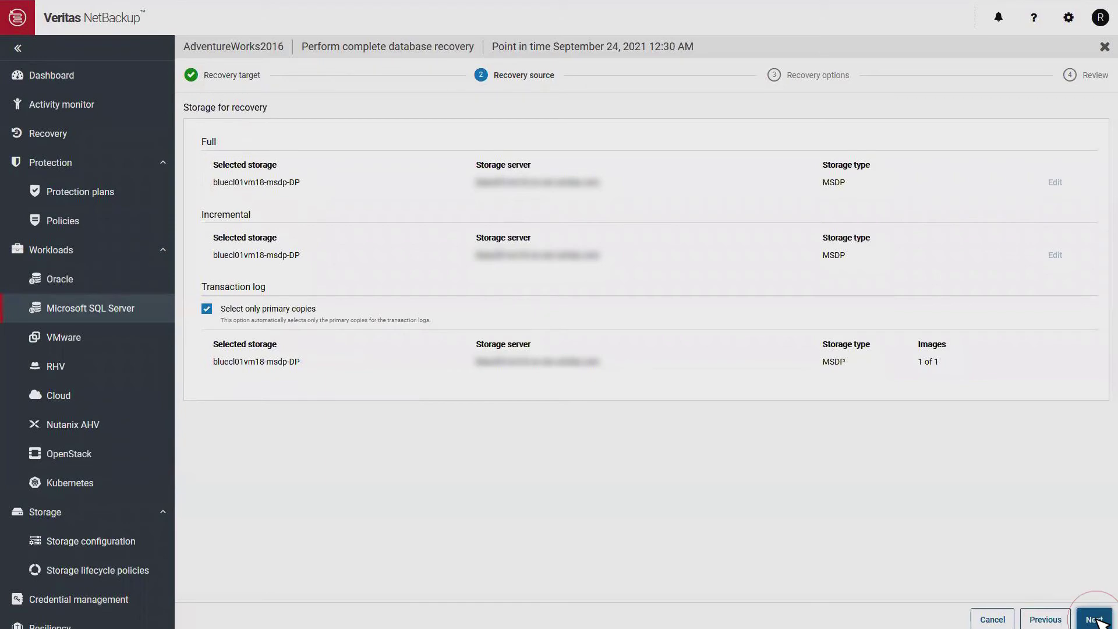
left_click(1096, 620)
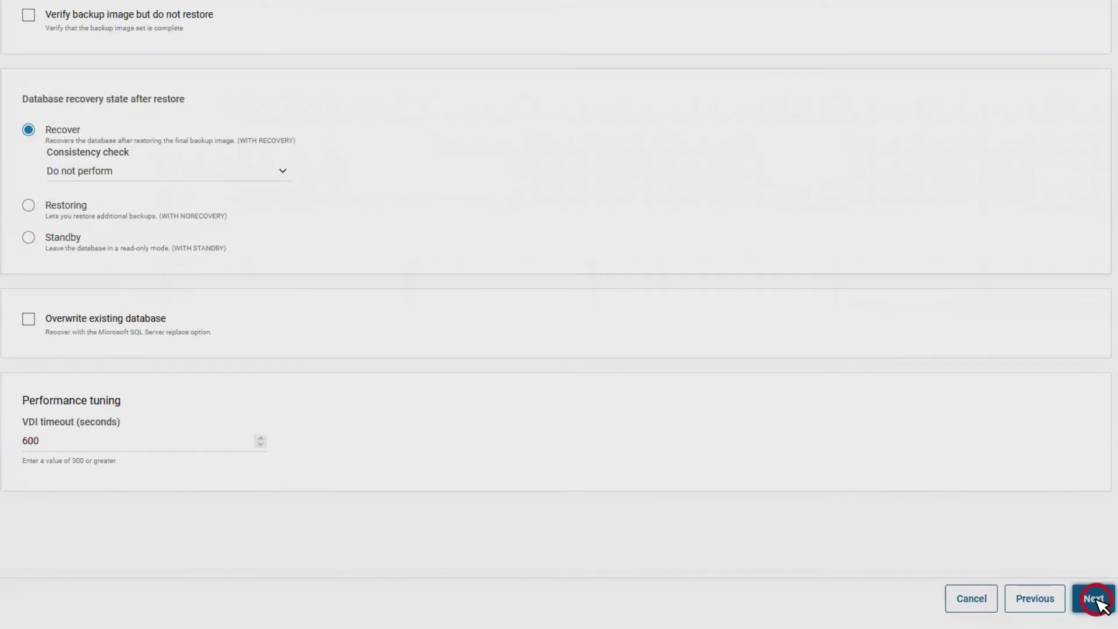
left_click(1094, 599)
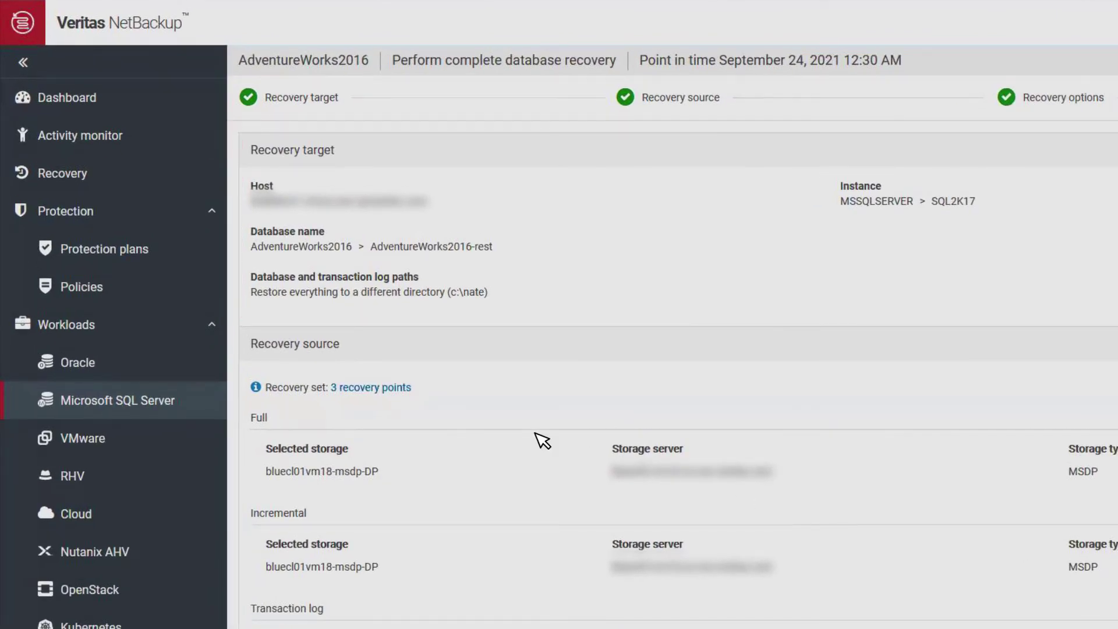
Check the set's three recovery points, then start the AdventureWorks2016 recovery
left_click(381, 387)
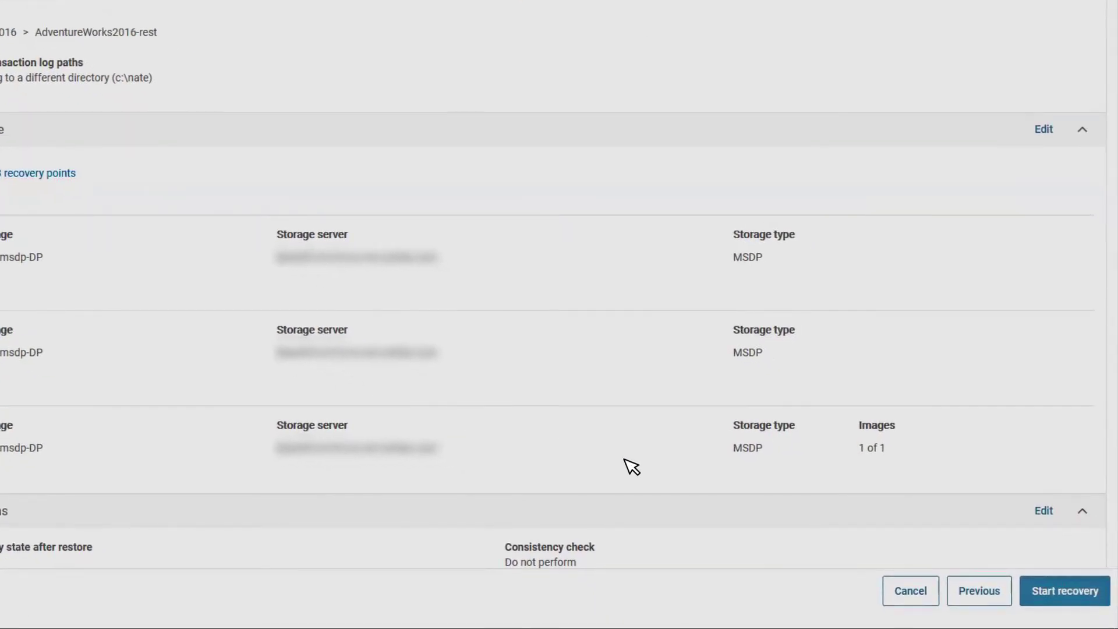
left_click(1080, 595)
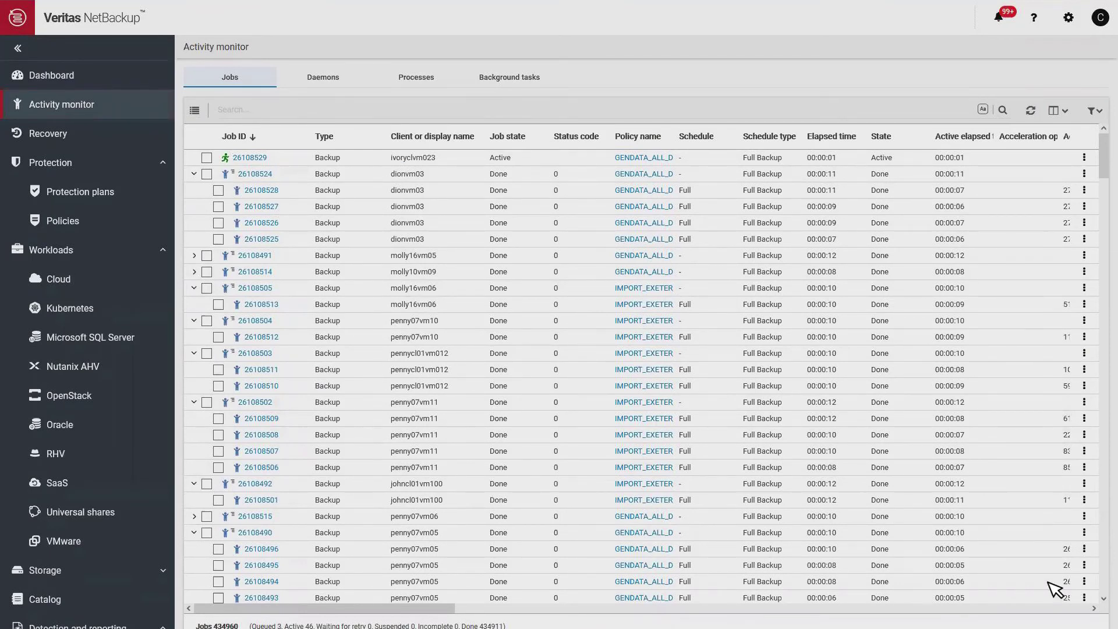
Create and apply a 'SQL Failures' job filter: Policy Type MS-SQL-Server, status code above 0
left_click(193, 255)
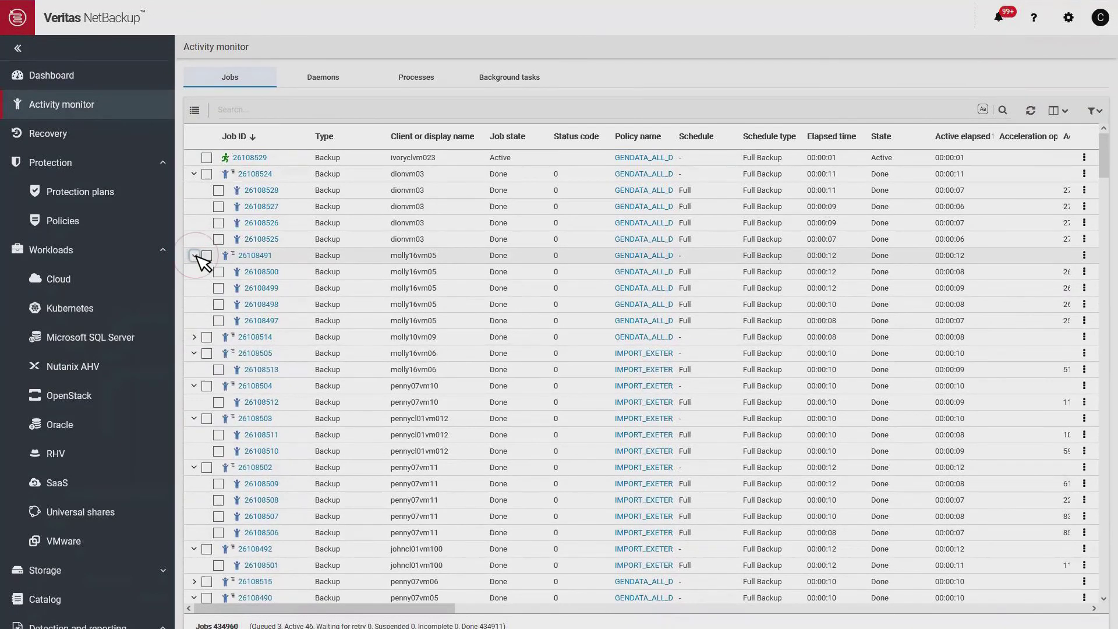
left_click(195, 256)
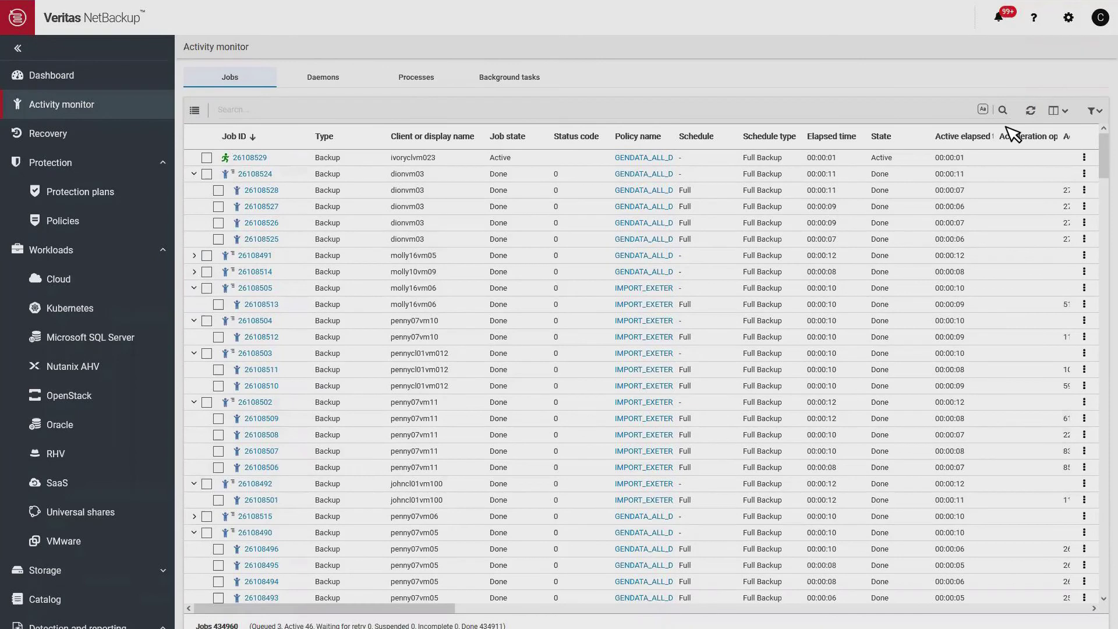
left_click(1095, 110)
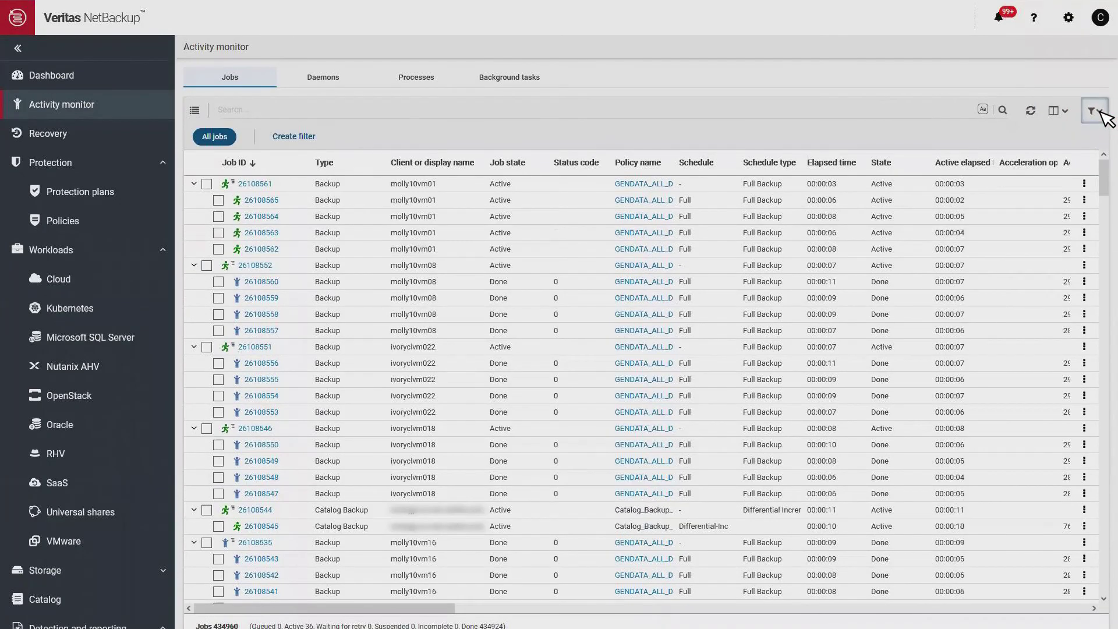
left_click(293, 137)
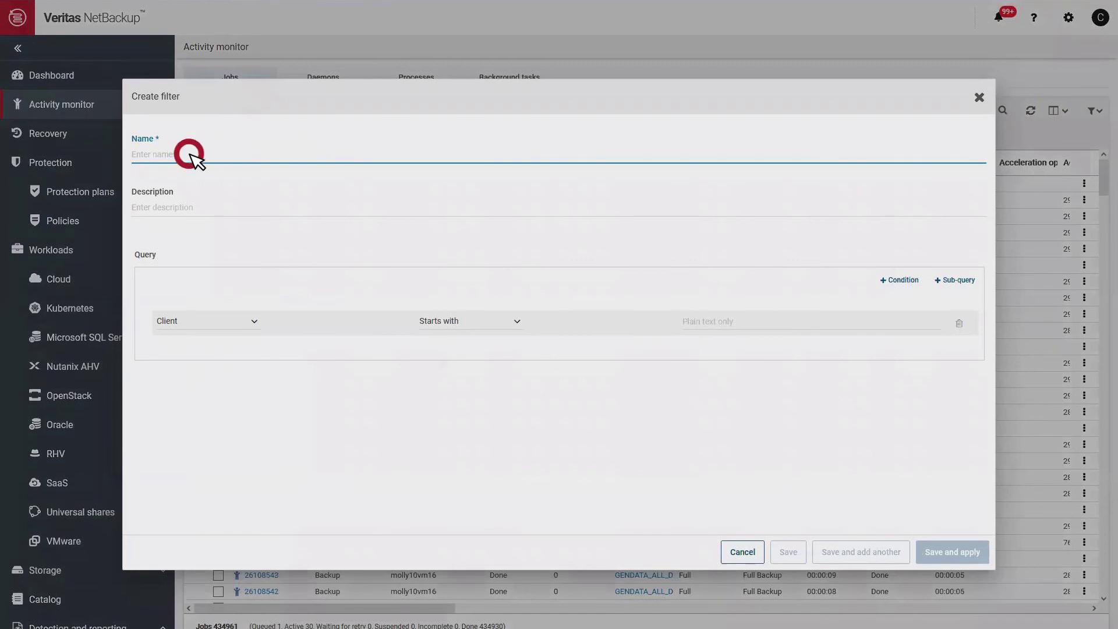
left_click(190, 156)
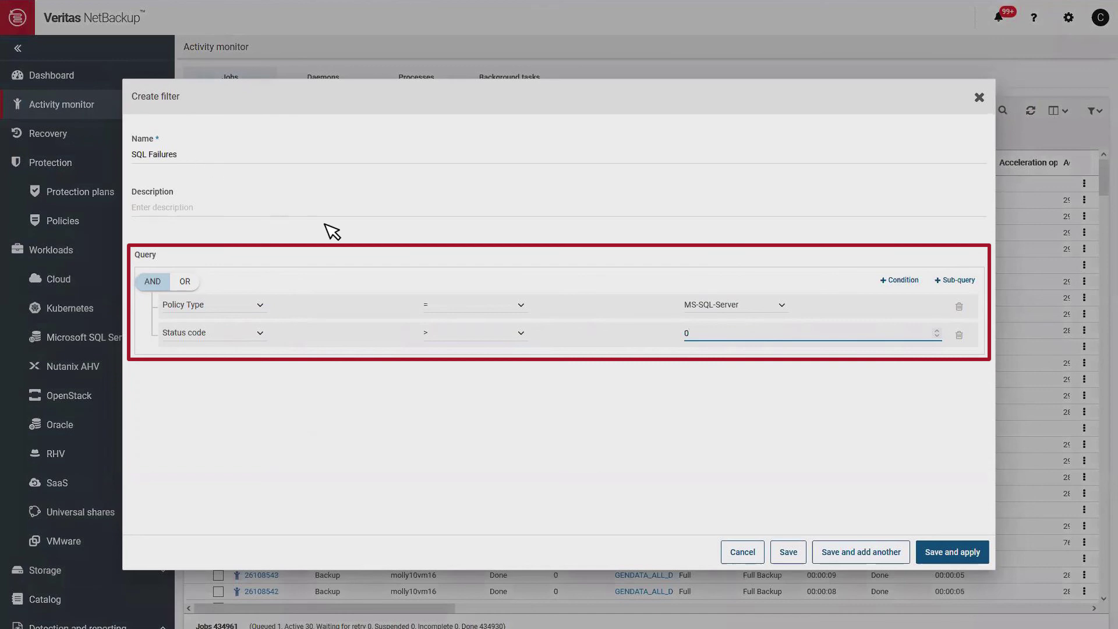
left_click(952, 551)
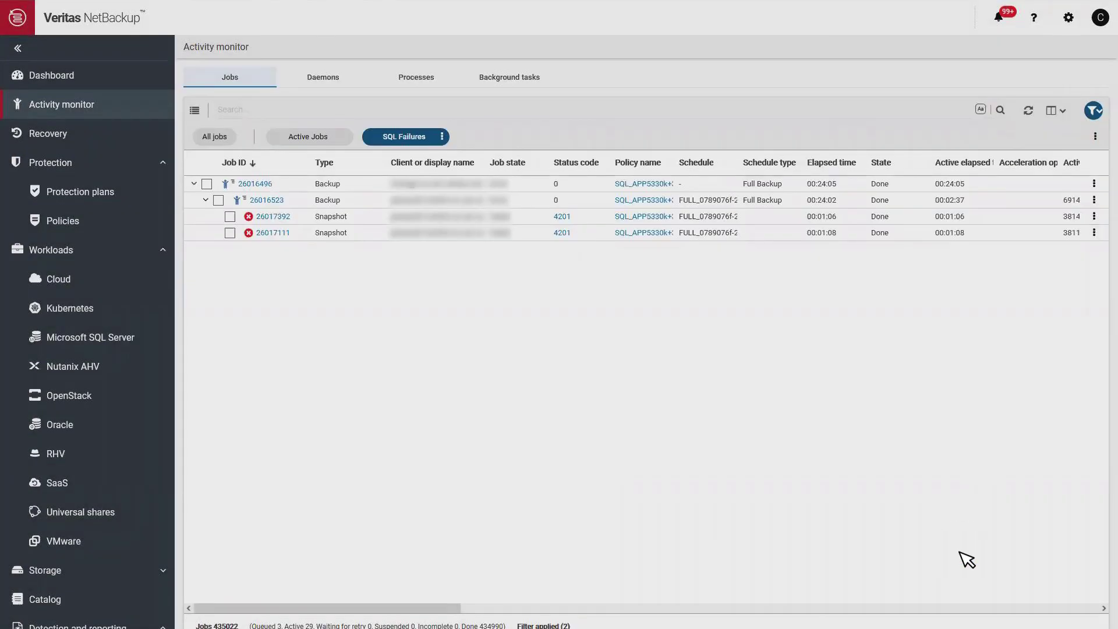